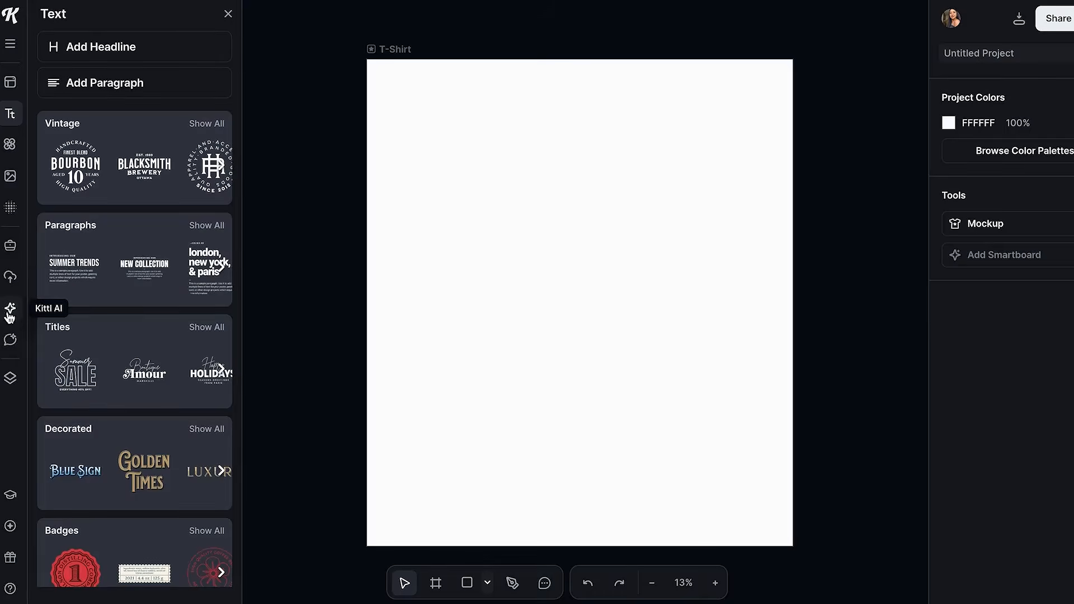
Start Kittl AI's Design Generator and describe the design as "A T-shirt with motivational quotes from women".
left_click(10, 311)
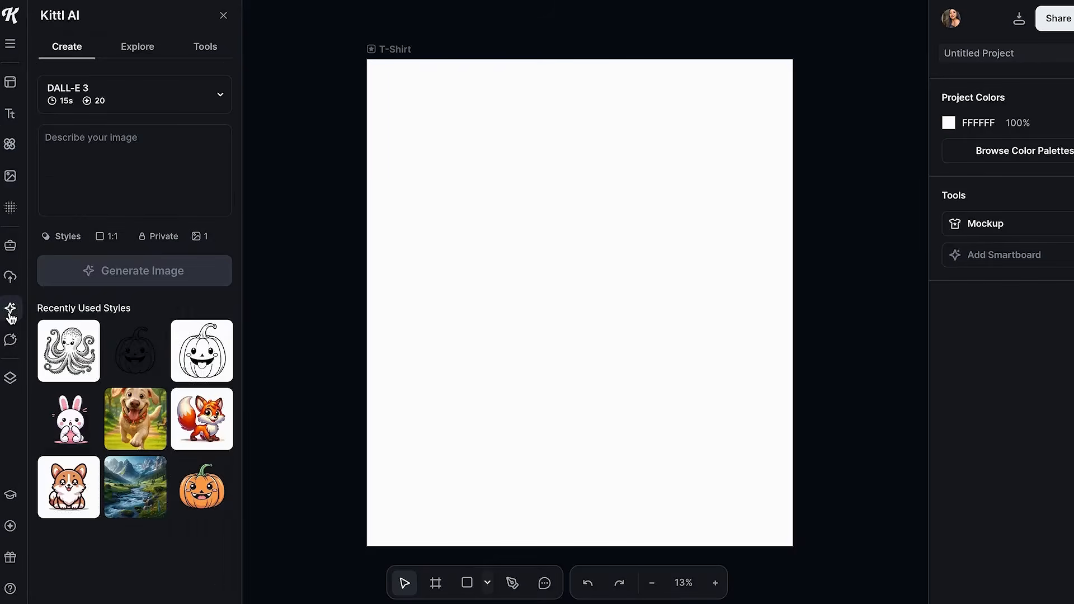
left_click(205, 47)
left_click(141, 306)
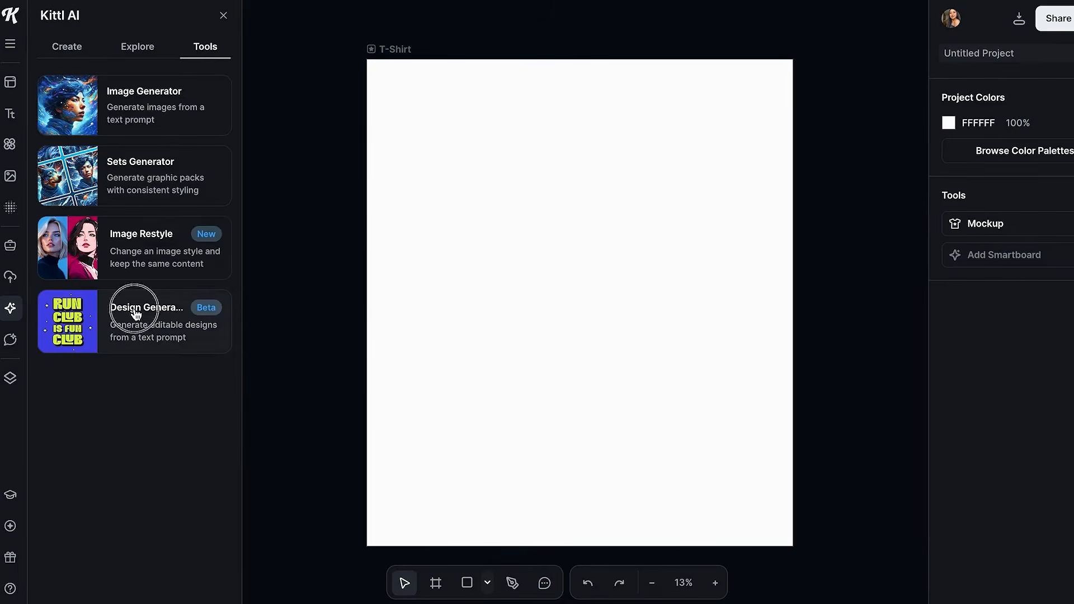
left_click(126, 224)
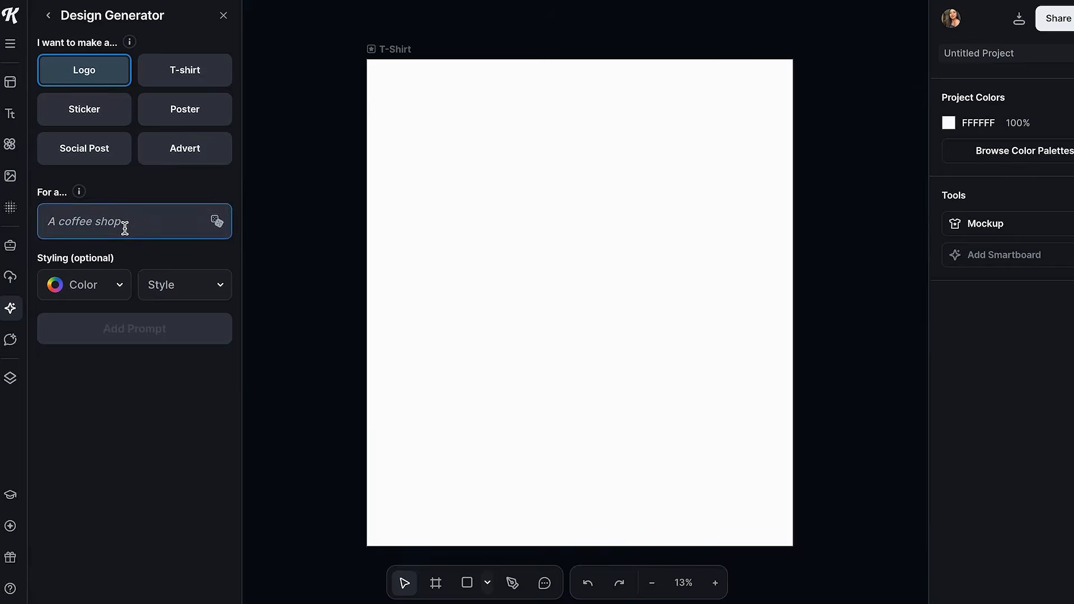
type("Replace the flower with cherries and red colors.")
key("ctrl+a")
key("BackSpace")
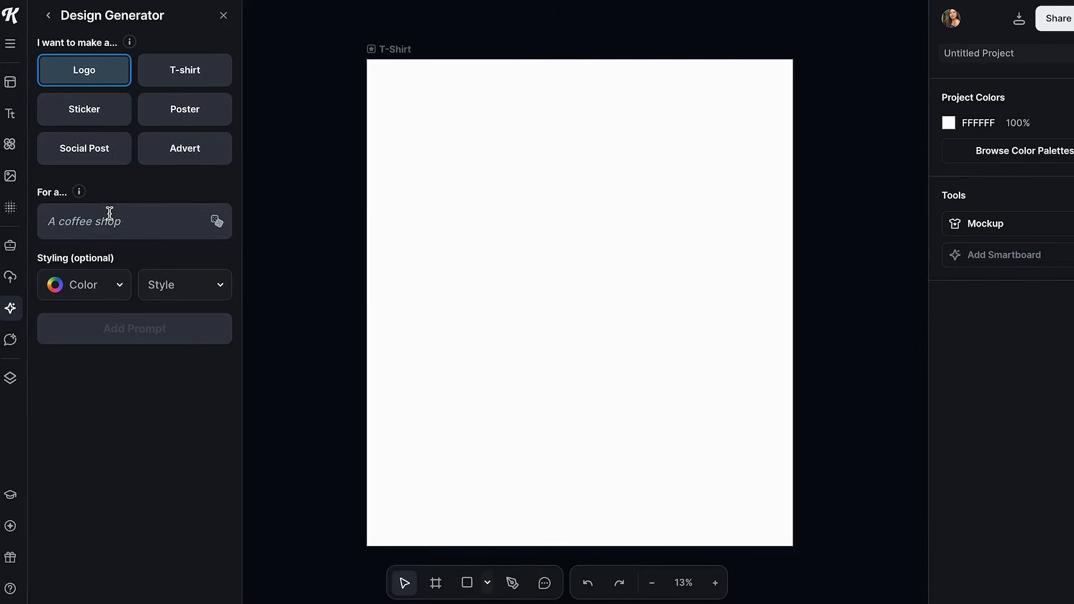
type("A T-shirt with motivational quotes from women")
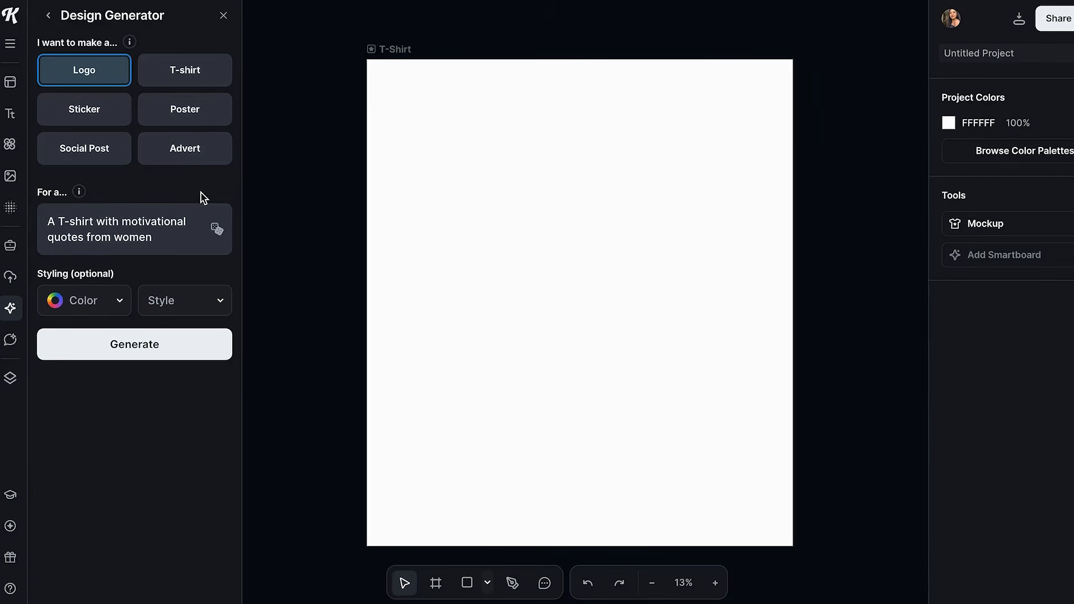
Set the design type to T-shirt, choose pink and a style, and generate the designs.
left_click(189, 77)
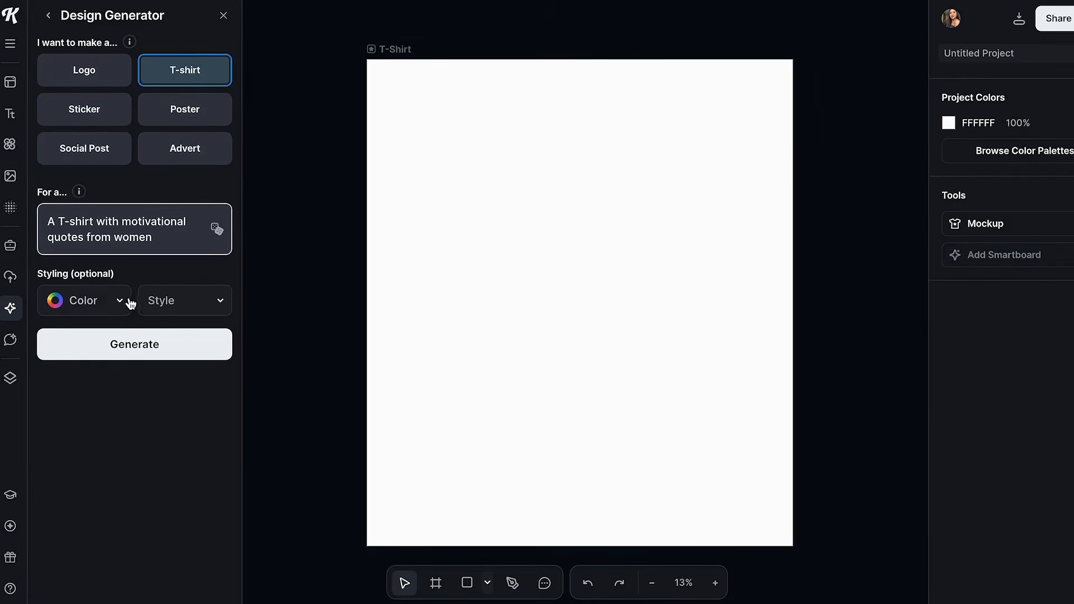
left_click(109, 307)
left_click(109, 307)
left_click(109, 307)
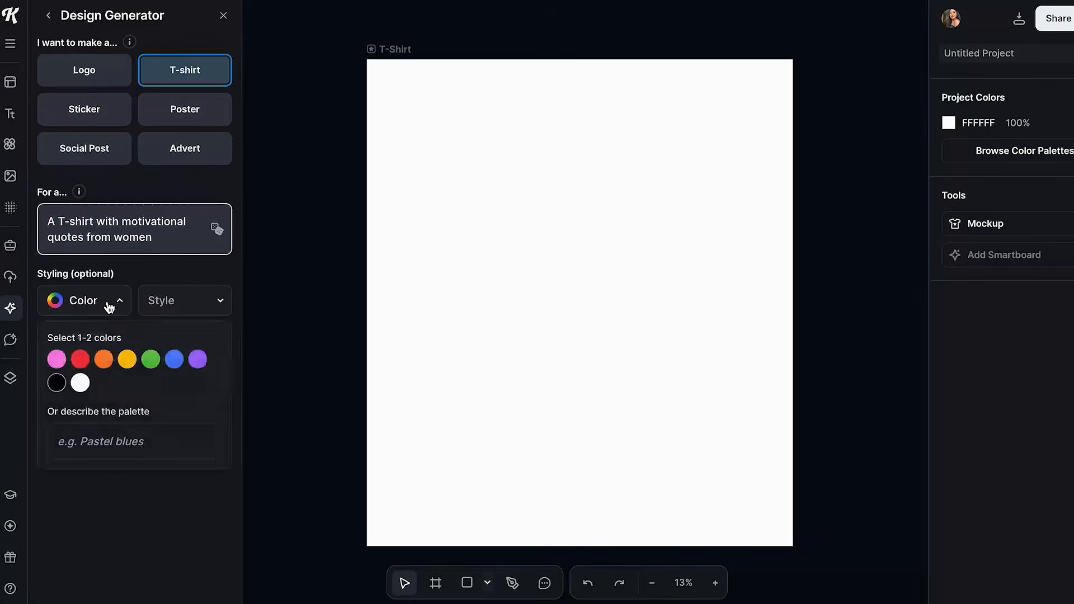
left_click(55, 358)
left_click(175, 312)
left_click(175, 421)
left_click(132, 353)
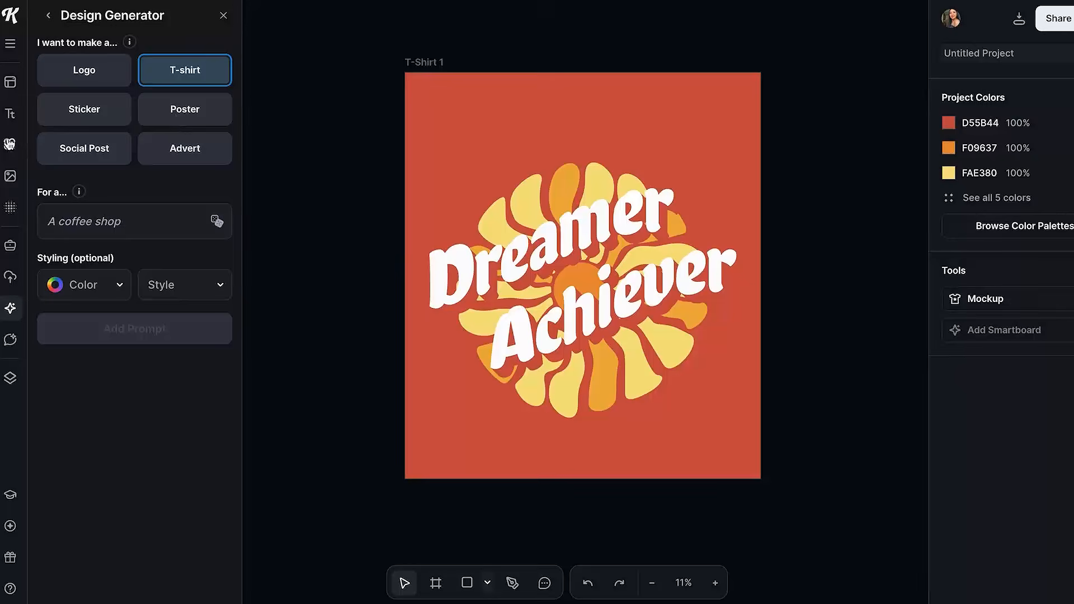
Add a Smartboard variation linked to the T-Shirt 1 artboard.
left_click(10, 114)
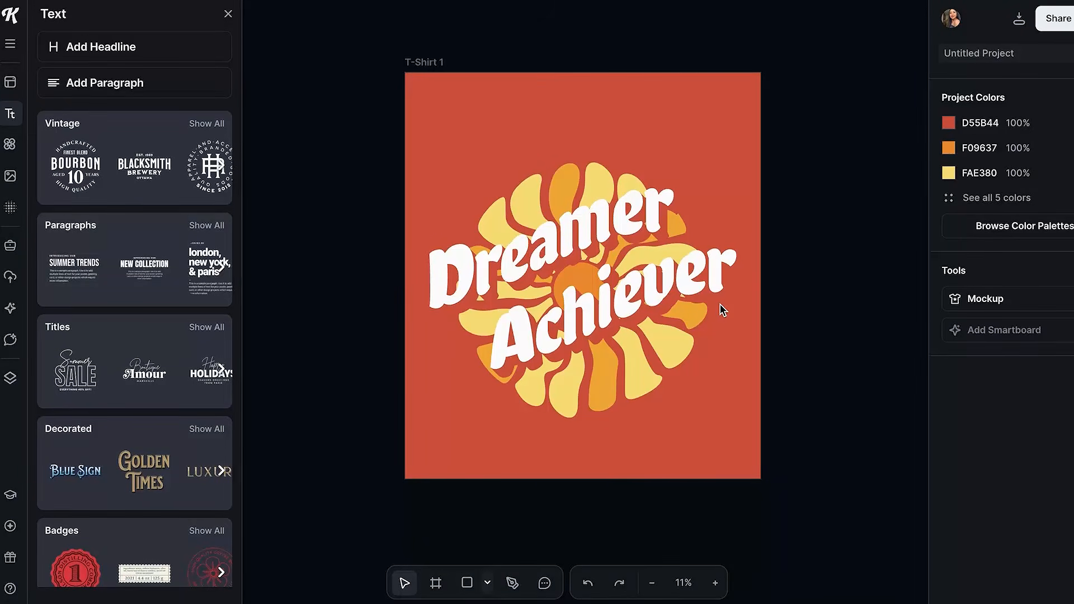
scroll(721, 309, "down", 3)
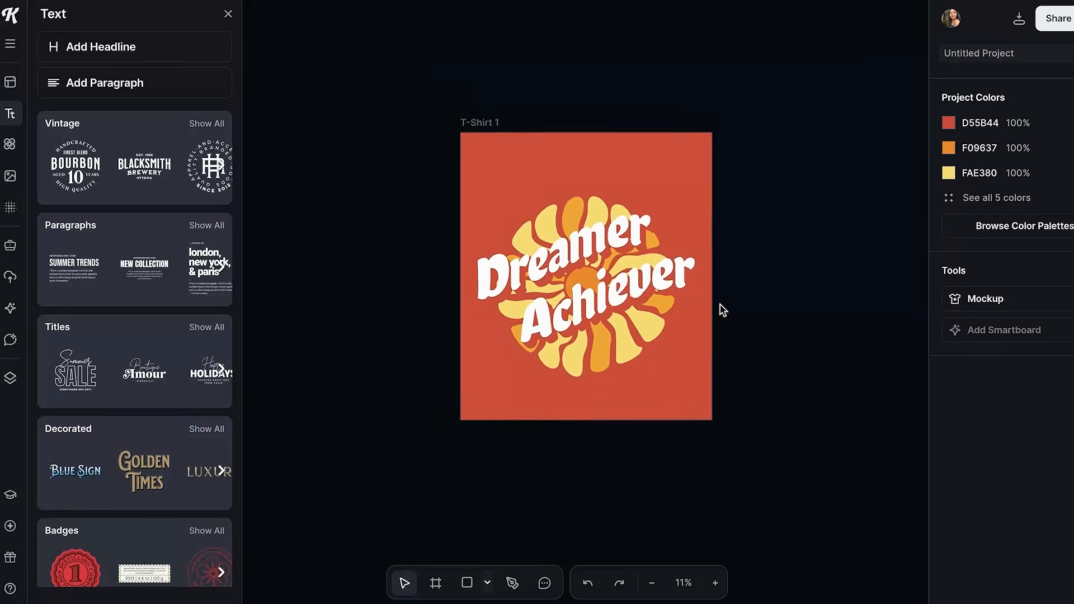
scroll(721, 309, "down", 3)
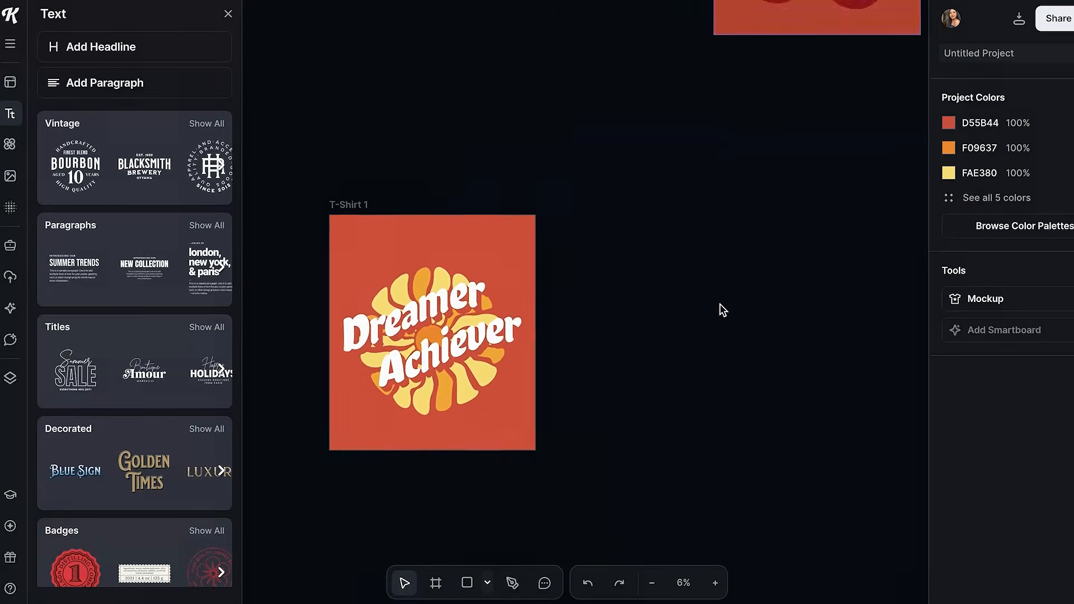
left_click_drag(371, 164, 371, 229)
scroll(666, 215, "down", 3)
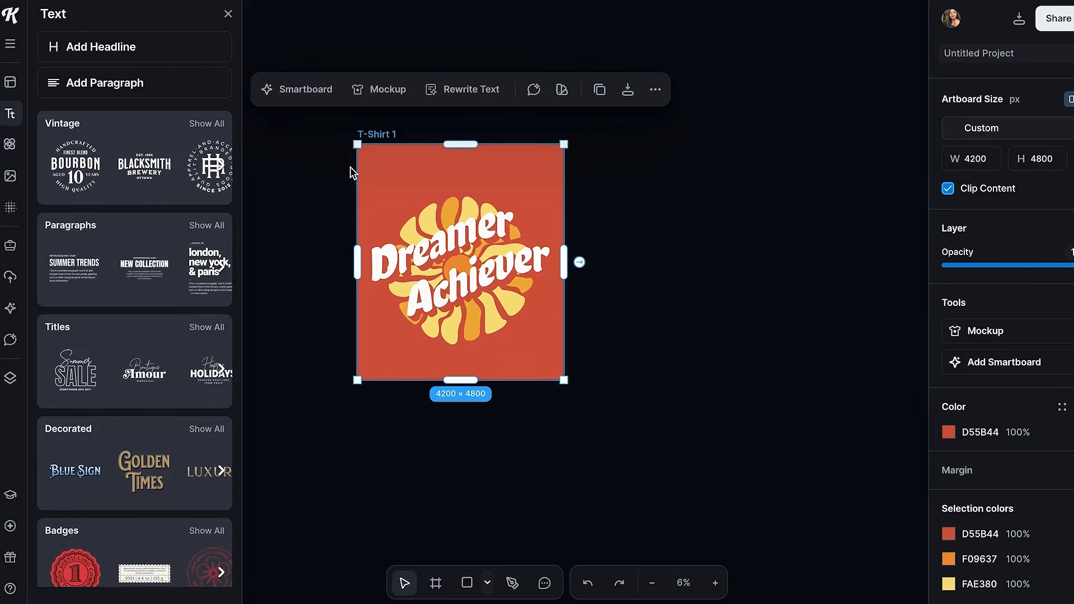
left_click(977, 366)
left_click_drag(445, 180, 501, 167)
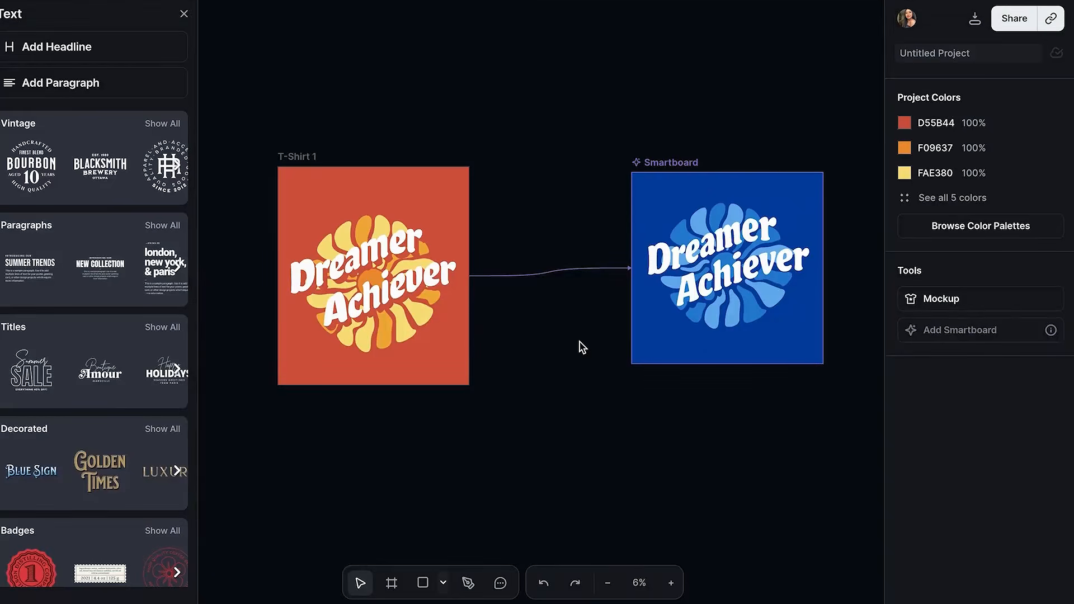
Delete the blue Smartboard linked to the T-Shirt 1 artboard.
scroll(580, 342, "right", 1)
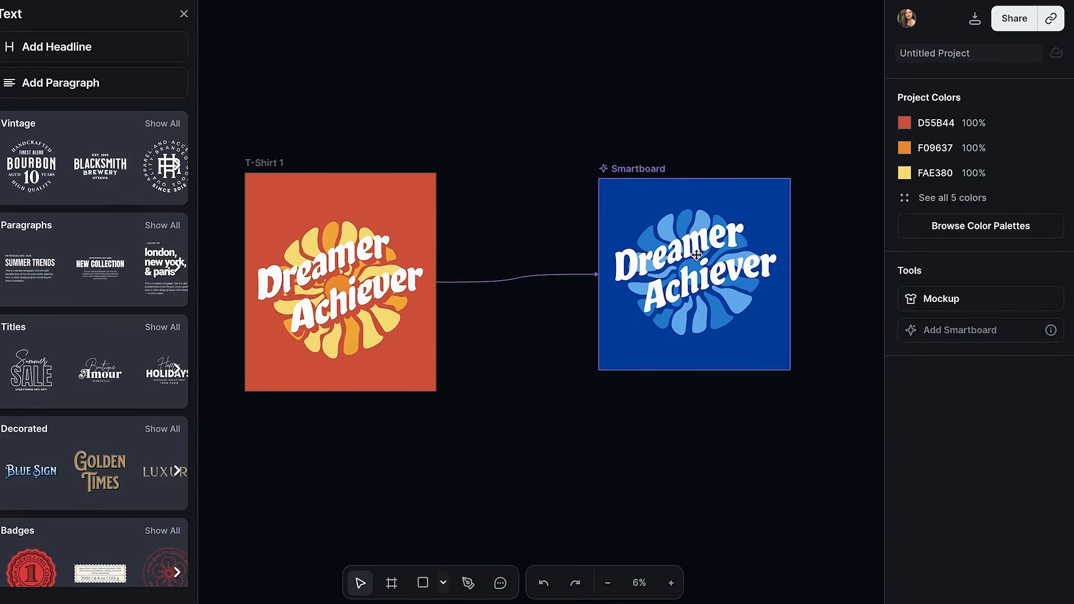
scroll(715, 248, "left", 1)
scroll(716, 248, "down", 1)
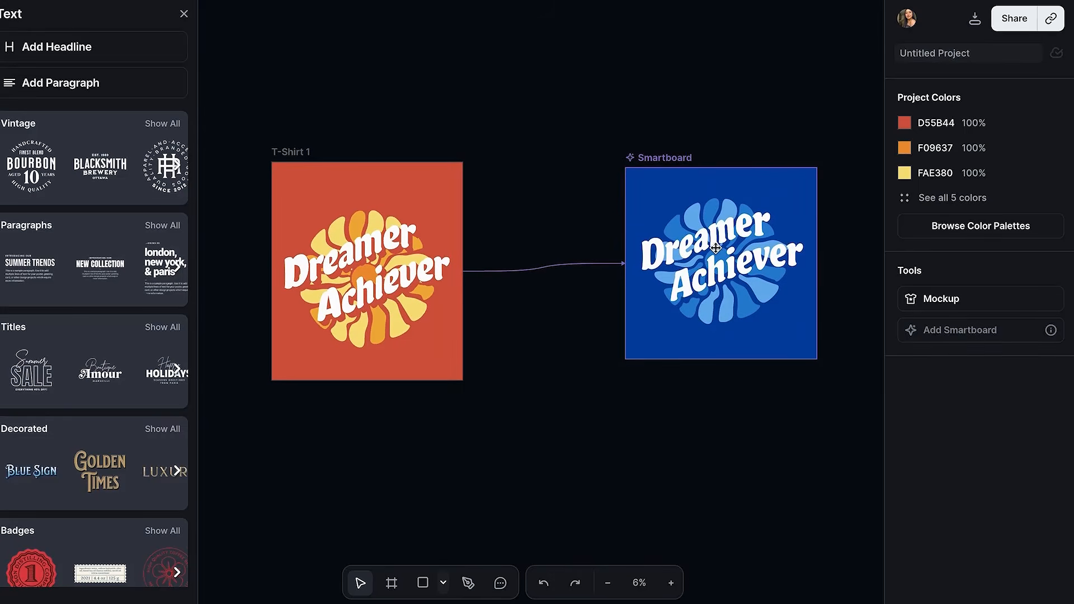
left_click(663, 158)
key("Delete")
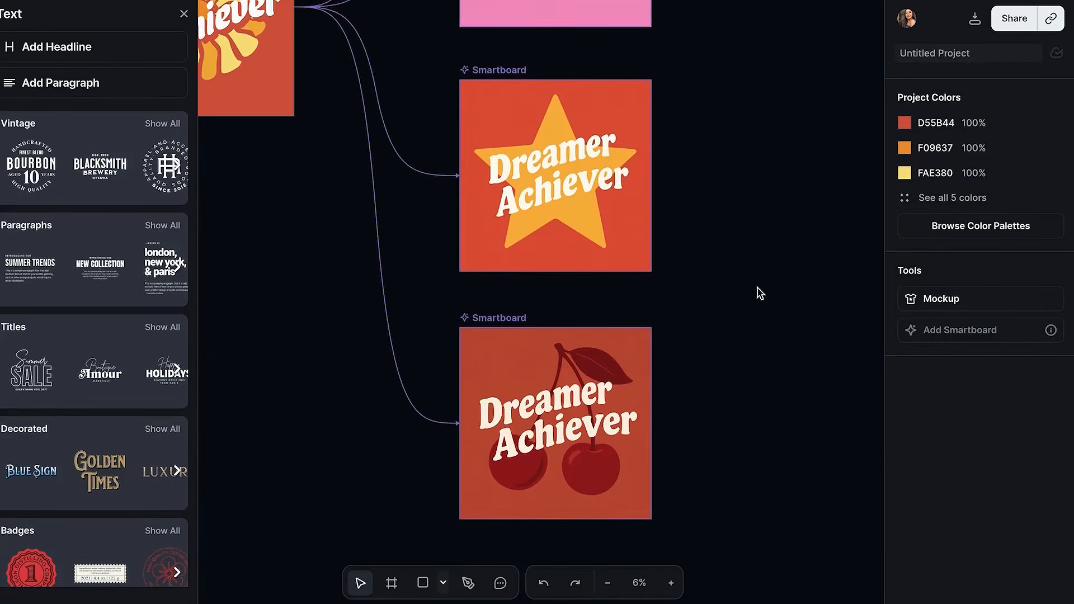
Delete the duplicate T-Shirt 1 artboard below the main T-Shirt design and its Smartboards.
scroll(760, 293, "up", 1)
scroll(759, 293, "left", 1)
scroll(760, 293, "down", 5)
scroll(759, 293, "up", 3)
left_click(493, 541)
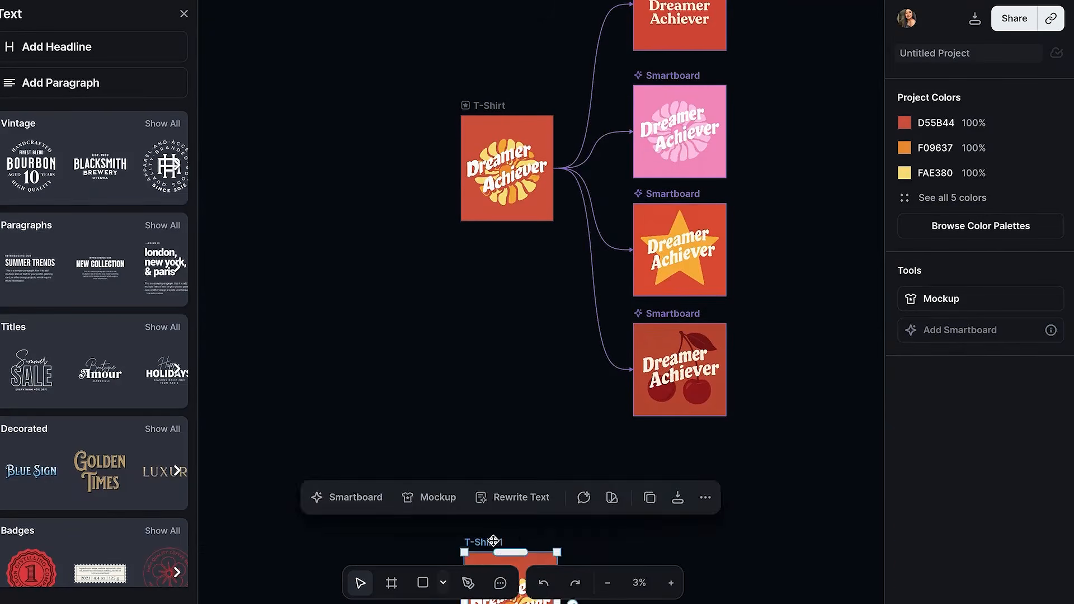
key("Delete")
Examine the prompts behind the minimalist, pink, star and cherry Smartboard variations.
scroll(539, 453, "up", 3)
scroll(539, 453, "right", 2)
left_click(619, 105)
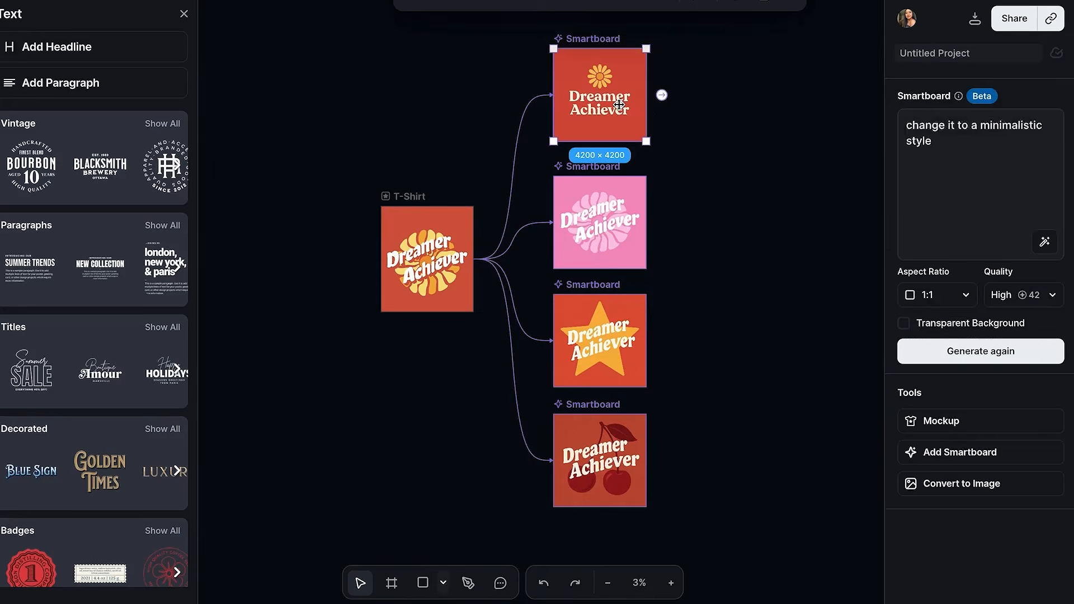
left_click(618, 241)
left_click(613, 307)
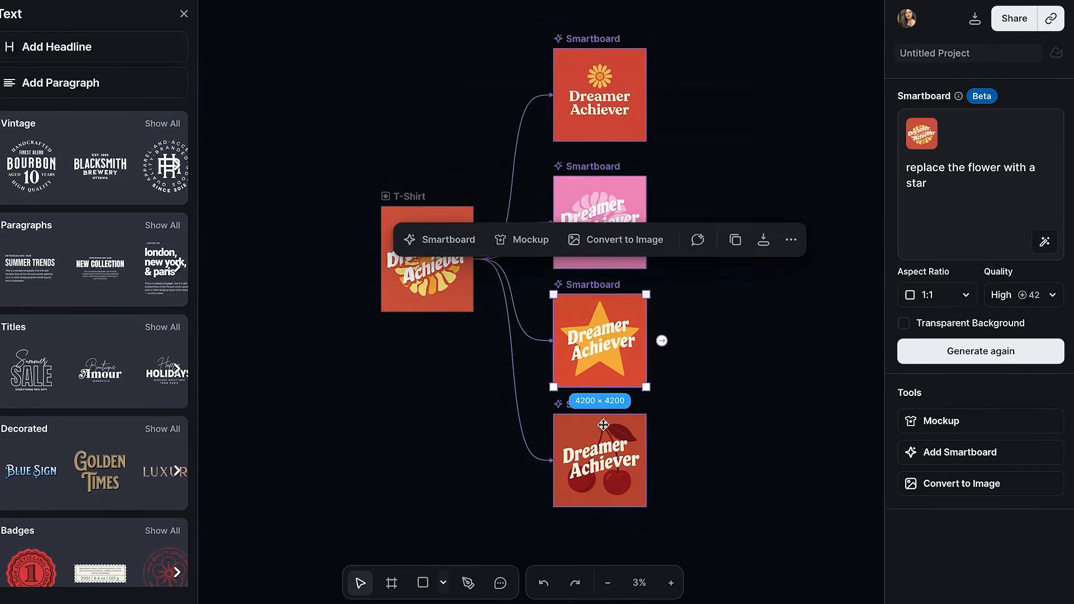
left_click(604, 423)
Add another Smartboard linked to the T-Shirt artboard and generate it with the prompt "change the quote".
left_click(414, 200)
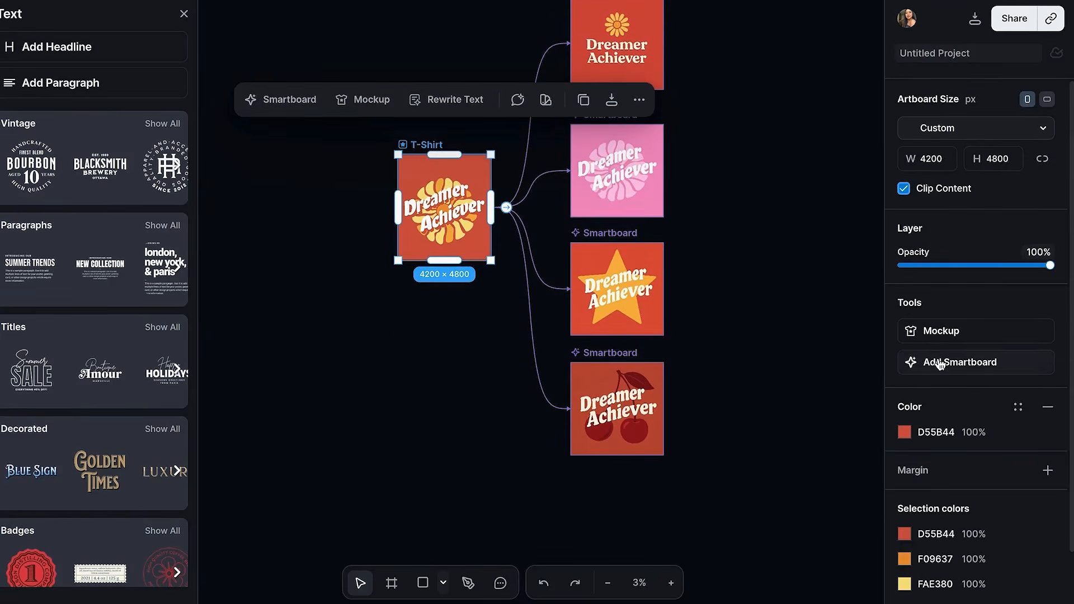
left_click(935, 361)
scroll(670, 306, "up", 1)
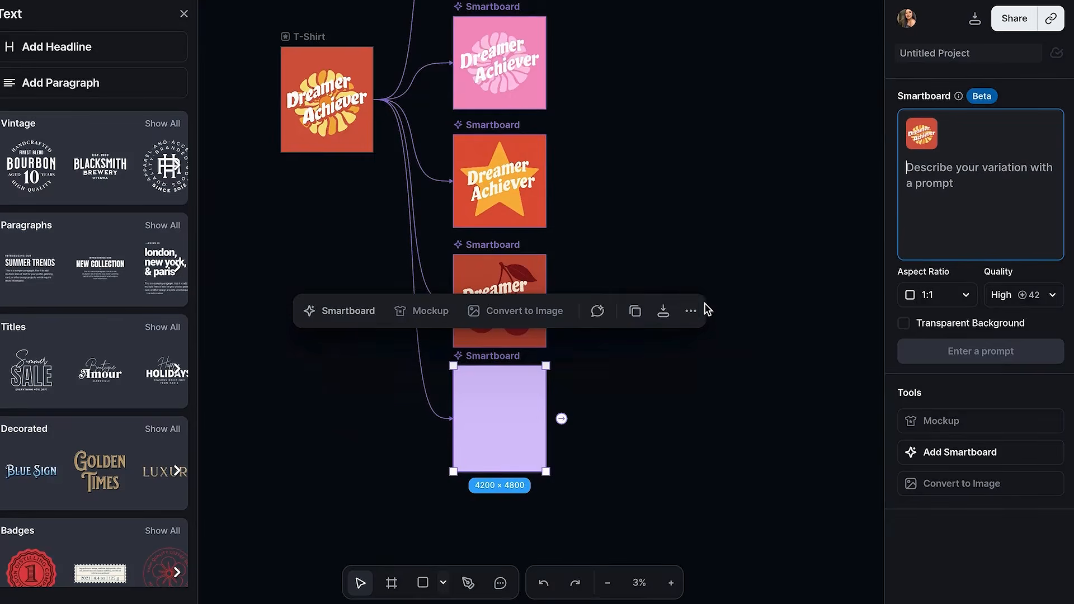
scroll(706, 306, "up", 2)
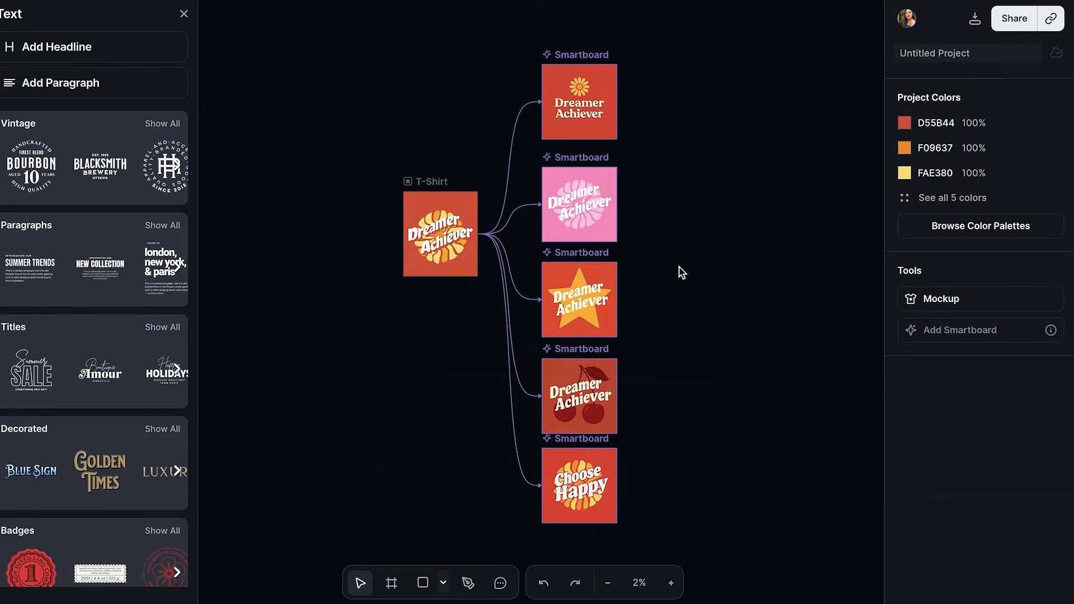
Review the prompt of each Smartboard variation, from the minimalist one down to the Choose Happy one.
left_click(586, 106)
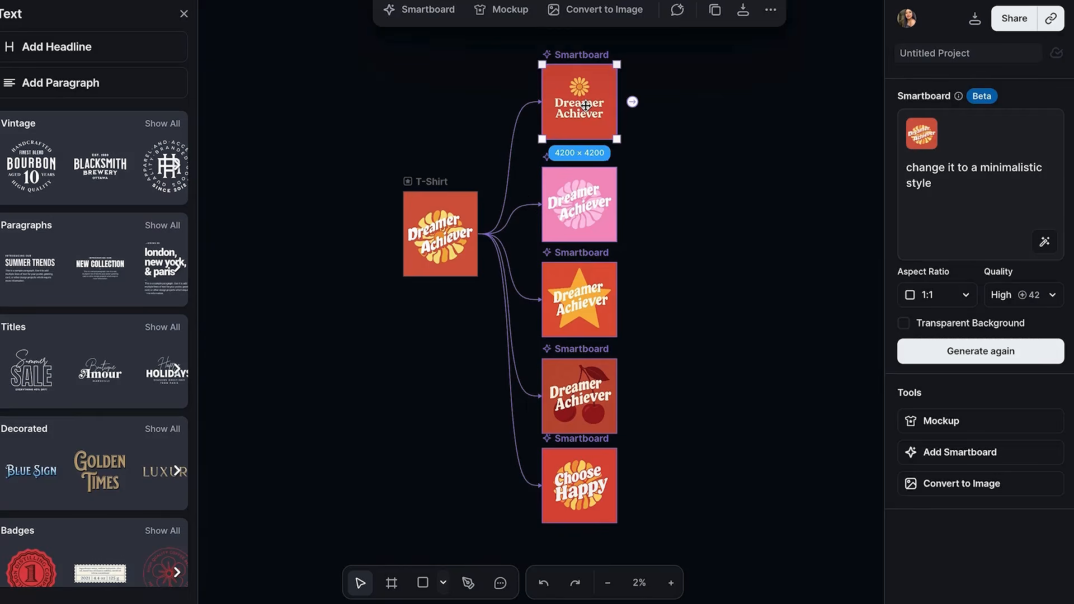
left_click(590, 196)
left_click(592, 293)
left_click(588, 397)
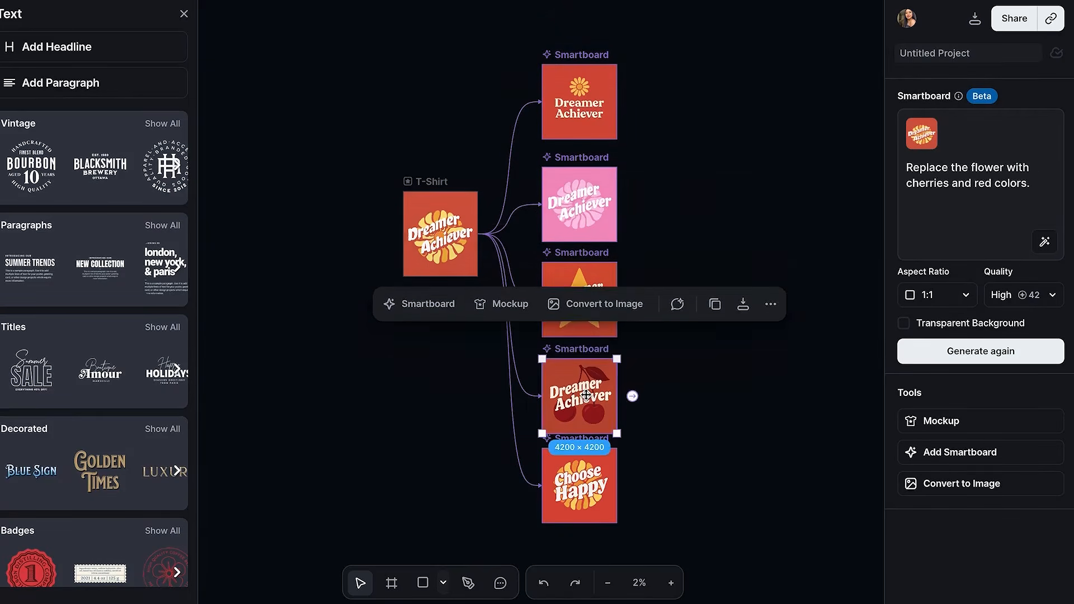
left_click(590, 467)
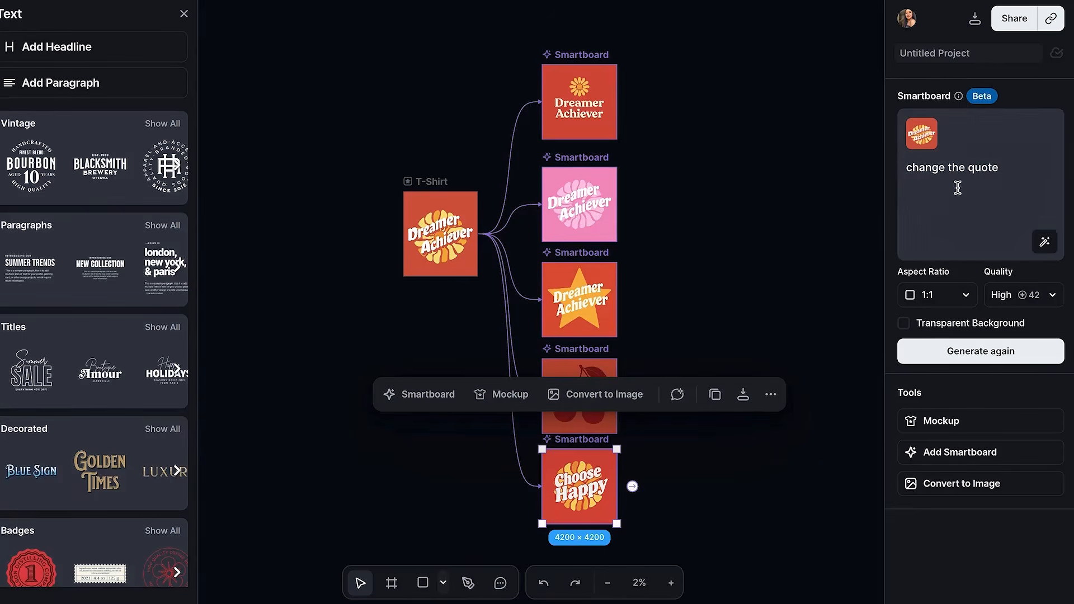
Inspect the Choose Happy and minimalist Smartboard designs at close range, and compare the whole set with the original T-Shirt artboard.
scroll(625, 455, "up", 10)
scroll(625, 453, "down", 5)
scroll(625, 453, "left", 3)
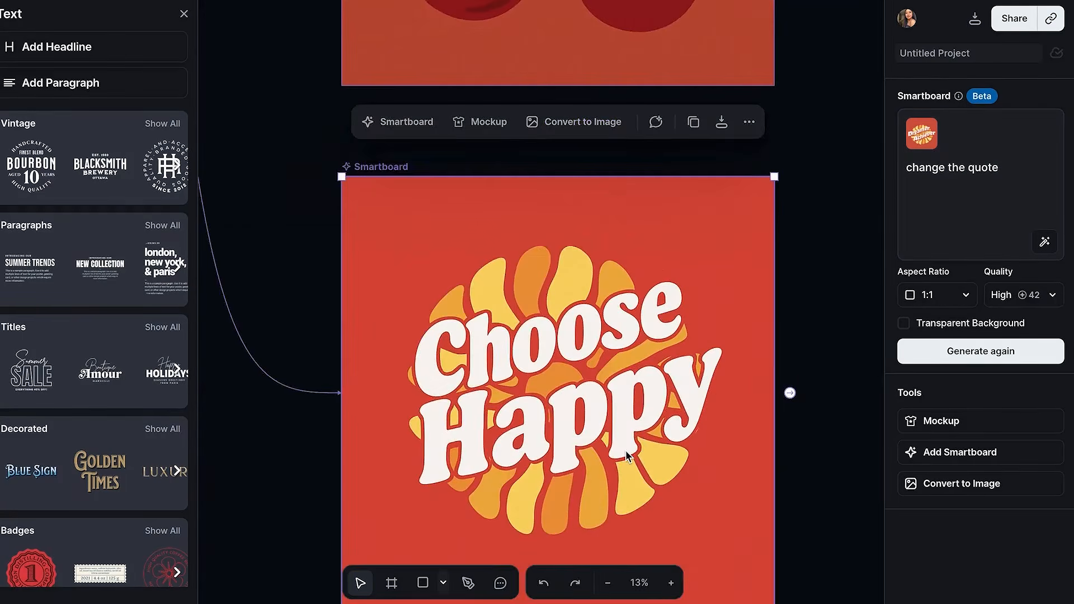
scroll(626, 451, "down", 5)
scroll(625, 451, "up", 4)
scroll(647, 369, "up", 7)
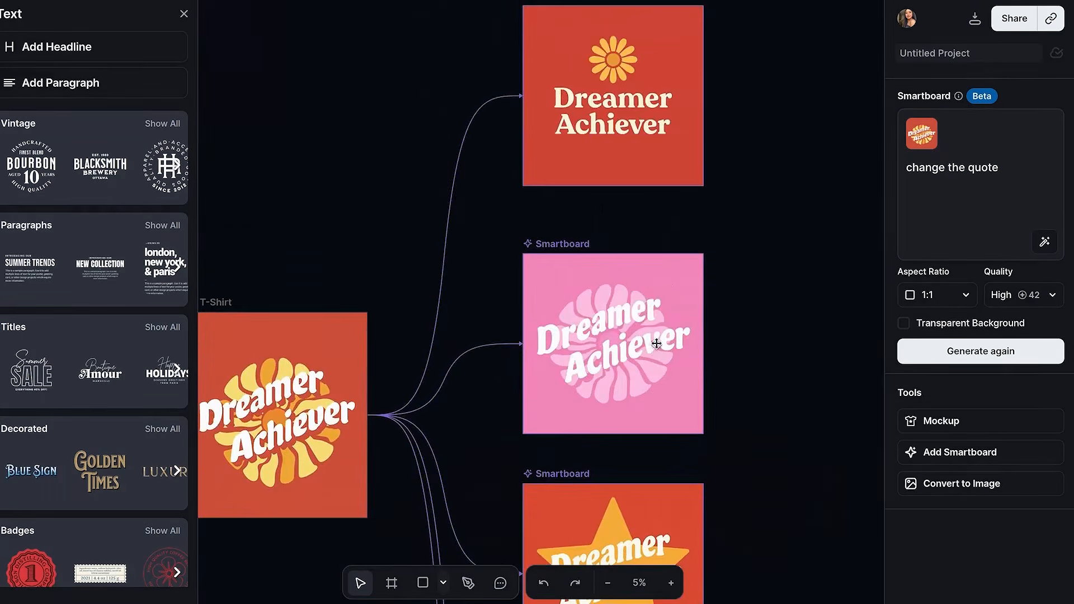
scroll(671, 292, "up", 1)
left_click(652, 156)
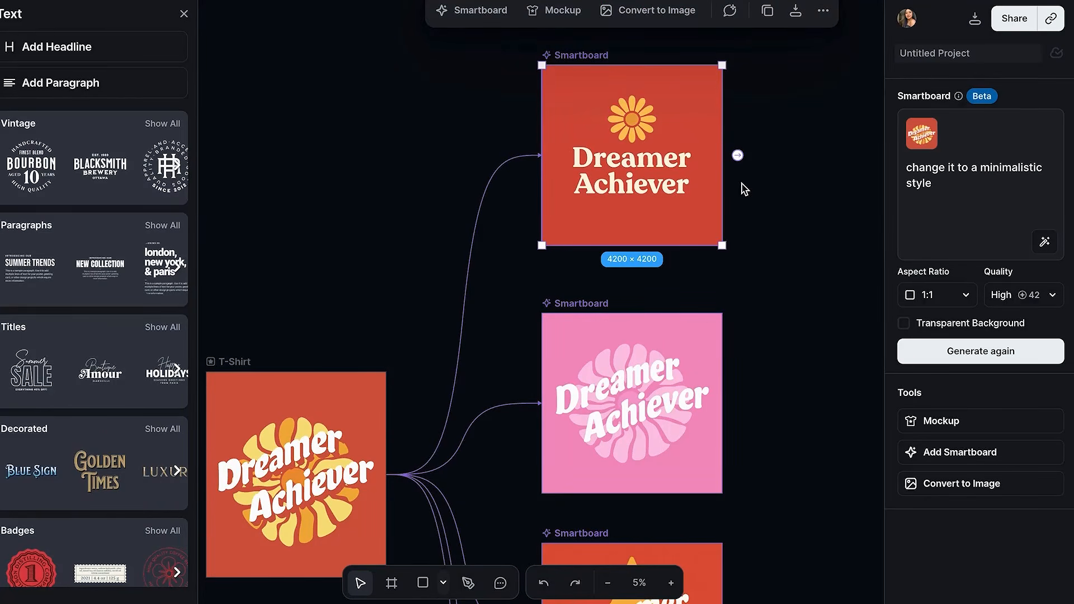
scroll(733, 192, "down", 3)
scroll(733, 192, "left", 1)
scroll(732, 190, "down", 5)
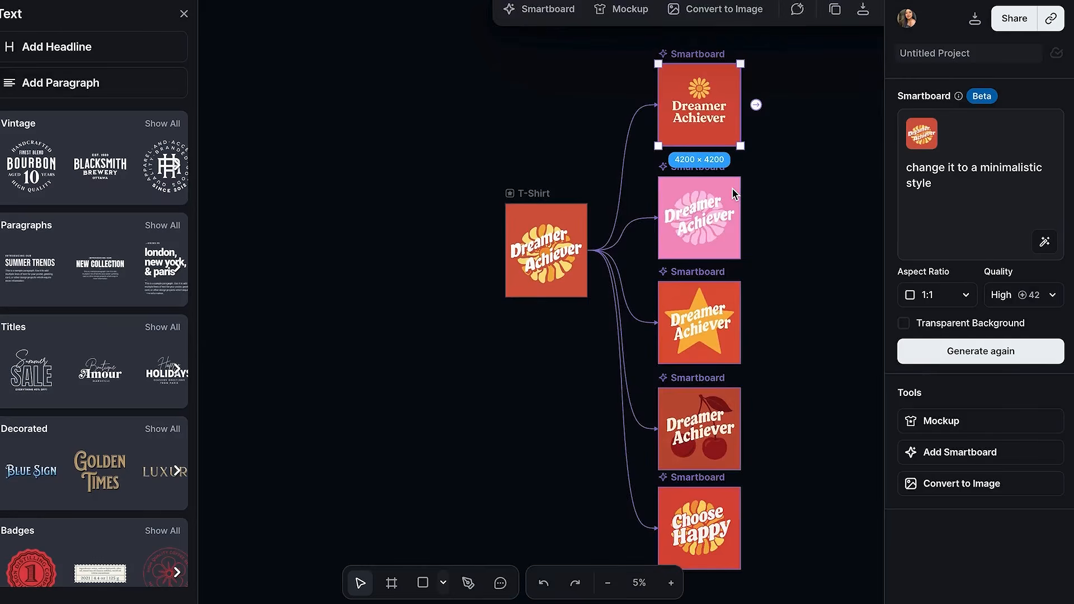
scroll(733, 190, "right", 2)
scroll(733, 190, "down", 1)
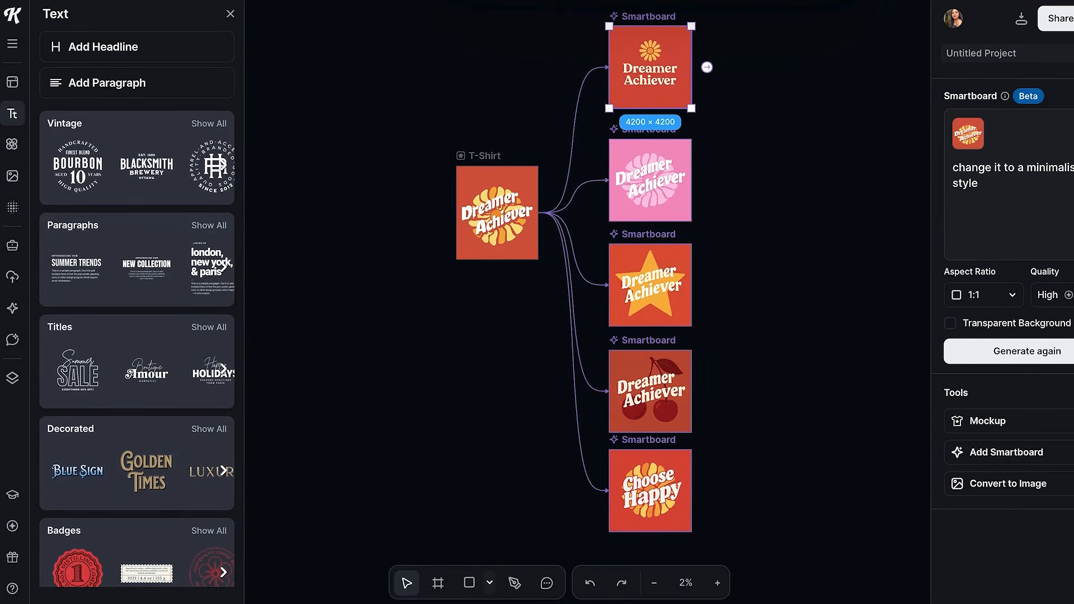
Create a new project with the T-Shirt artboard size, 4200 × 4800 px.
left_click(13, 22)
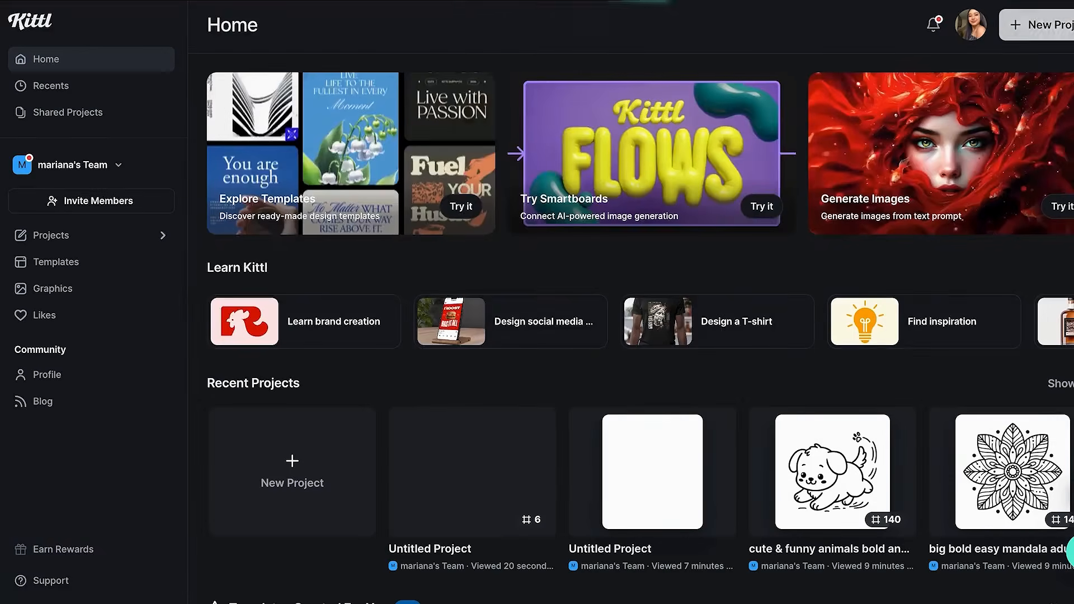
left_click(347, 470)
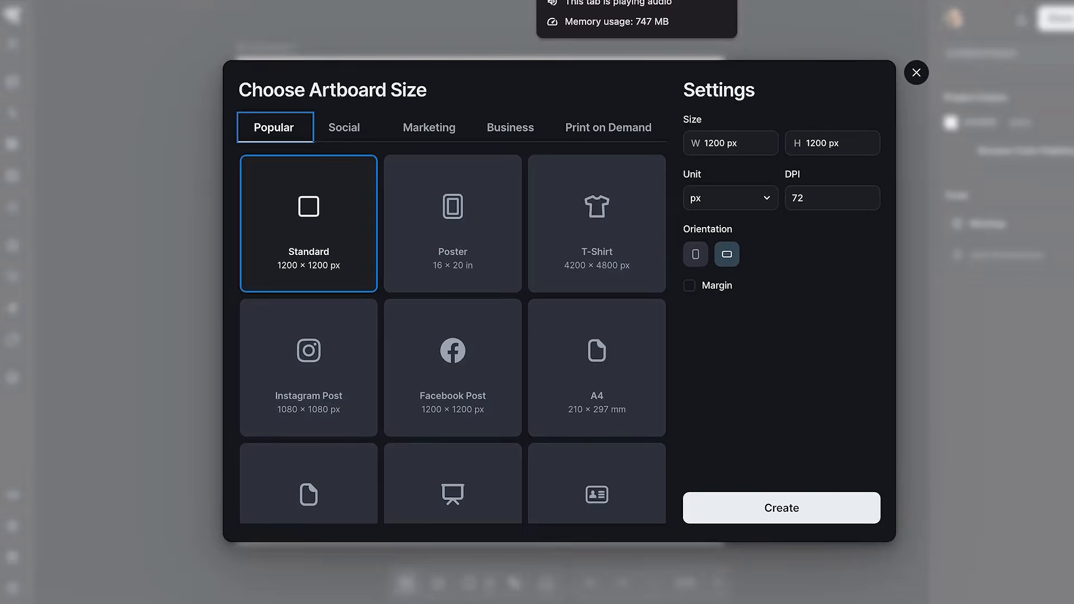
left_click(619, 259)
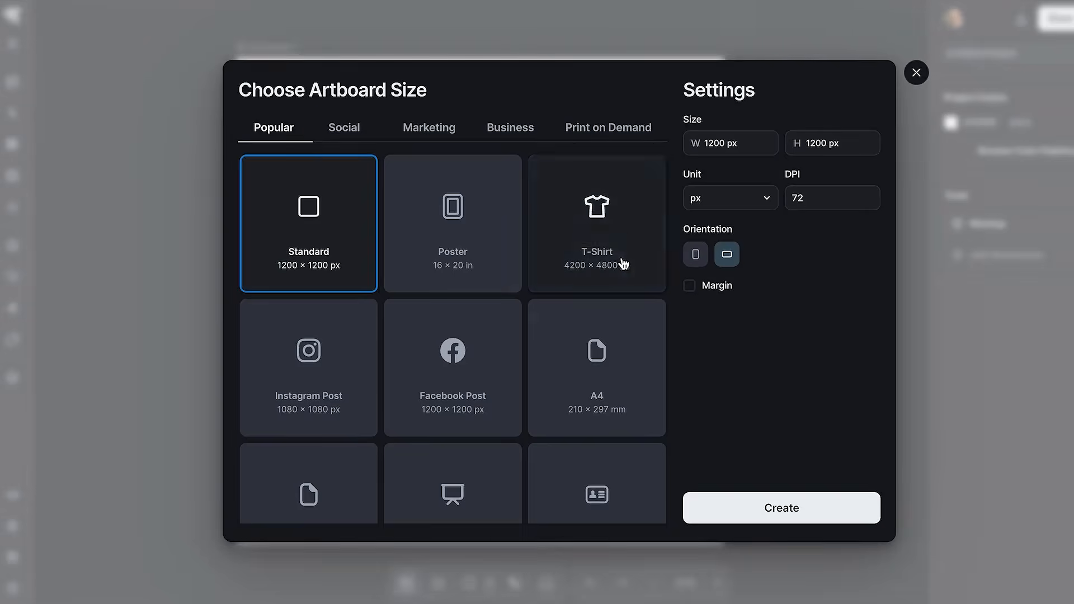
left_click(778, 509)
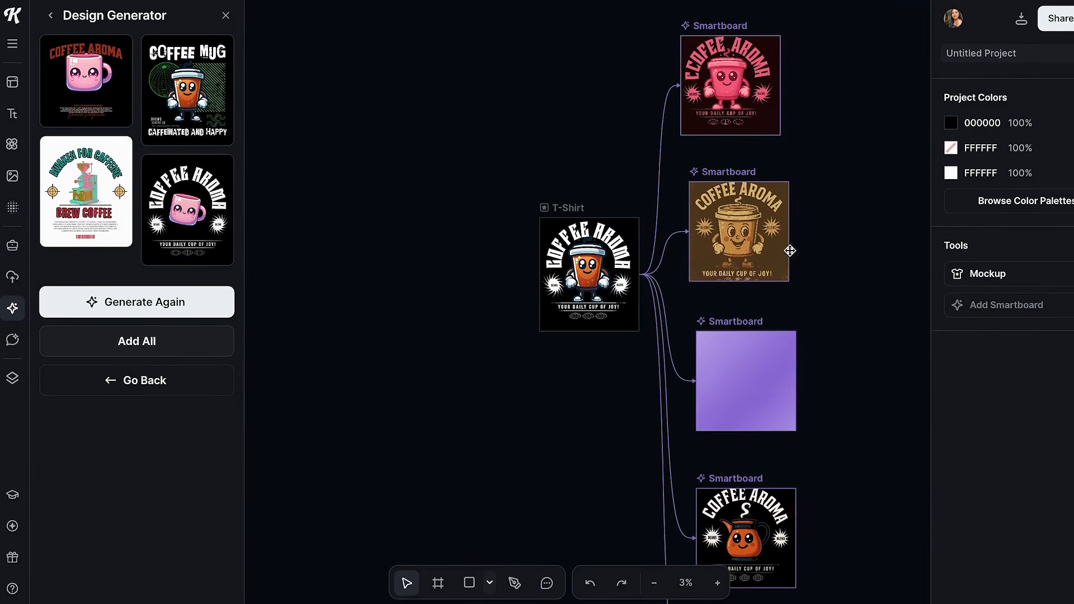
Review the five Coffee Aroma Smartboard variations beside the T-Shirt artboard, and inspect the very colorful variation at close range.
scroll(729, 306, "down", 4)
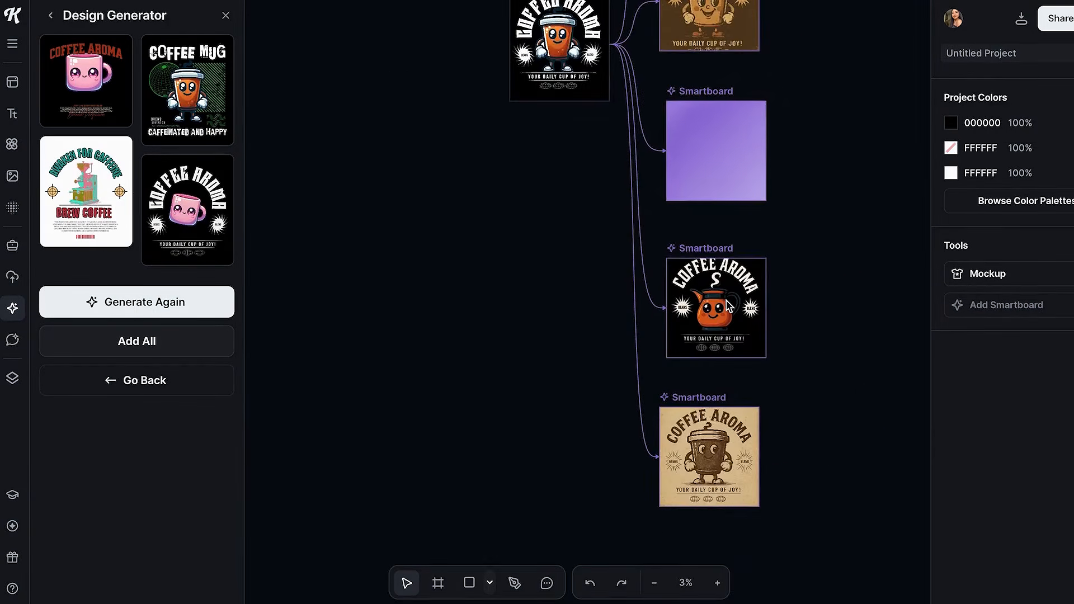
scroll(728, 306, "up", 2)
scroll(729, 306, "up", 1)
scroll(729, 306, "down", 4)
scroll(728, 306, "up", 3)
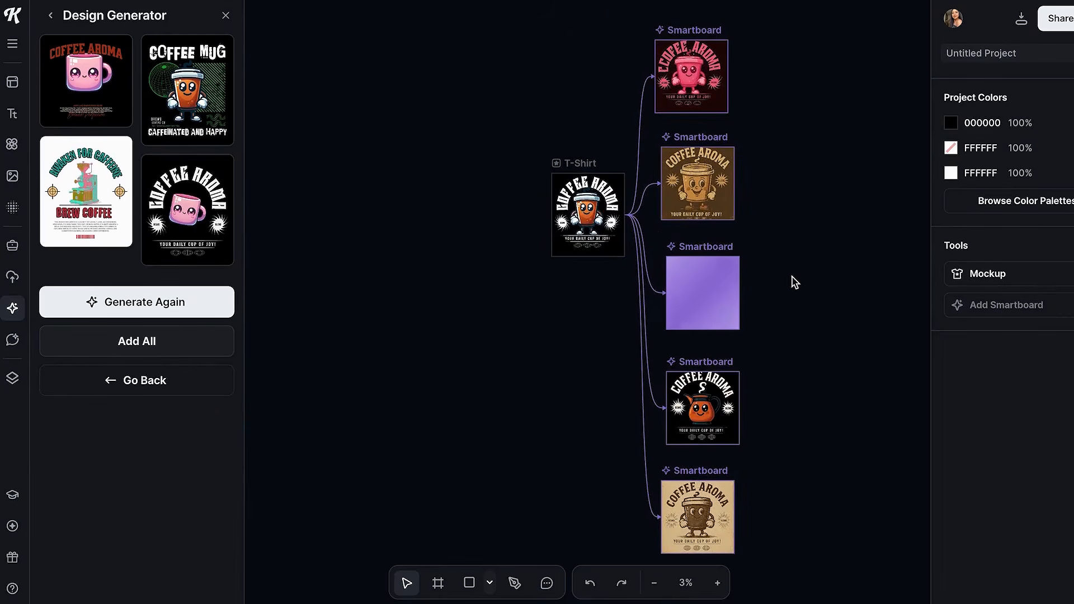
scroll(802, 280, "right", 1)
scroll(802, 280, "right", 1)
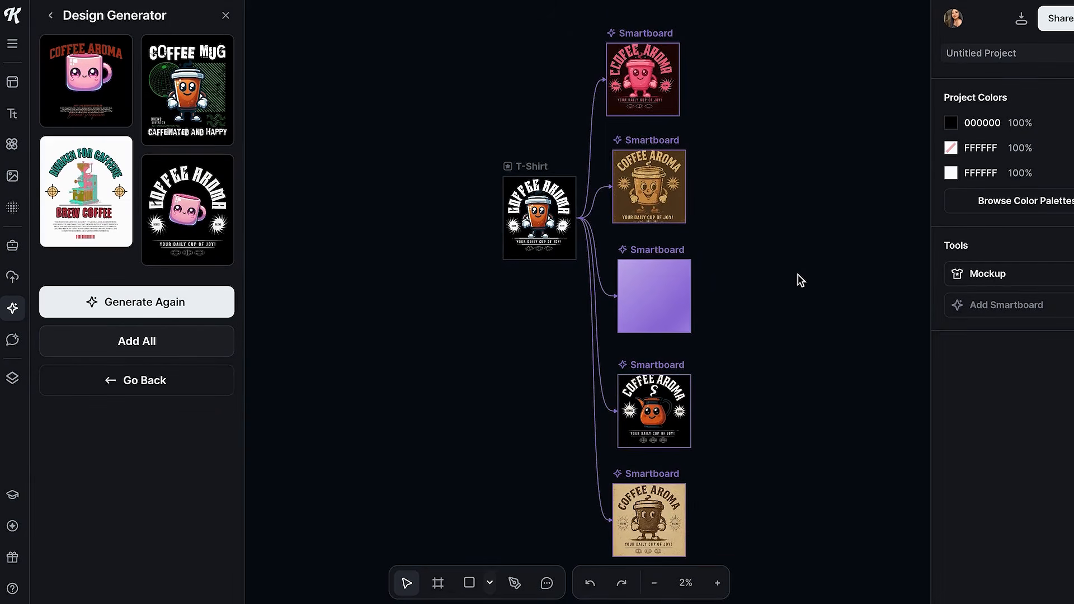
scroll(760, 305, "down", 1)
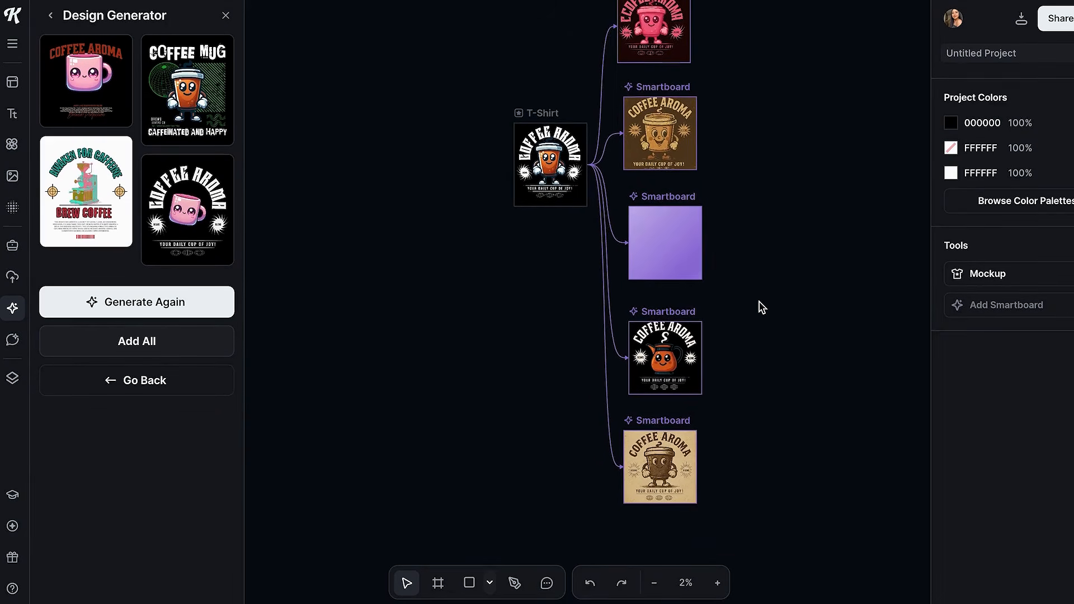
scroll(761, 307, "up", 1)
scroll(761, 306, "right", 1)
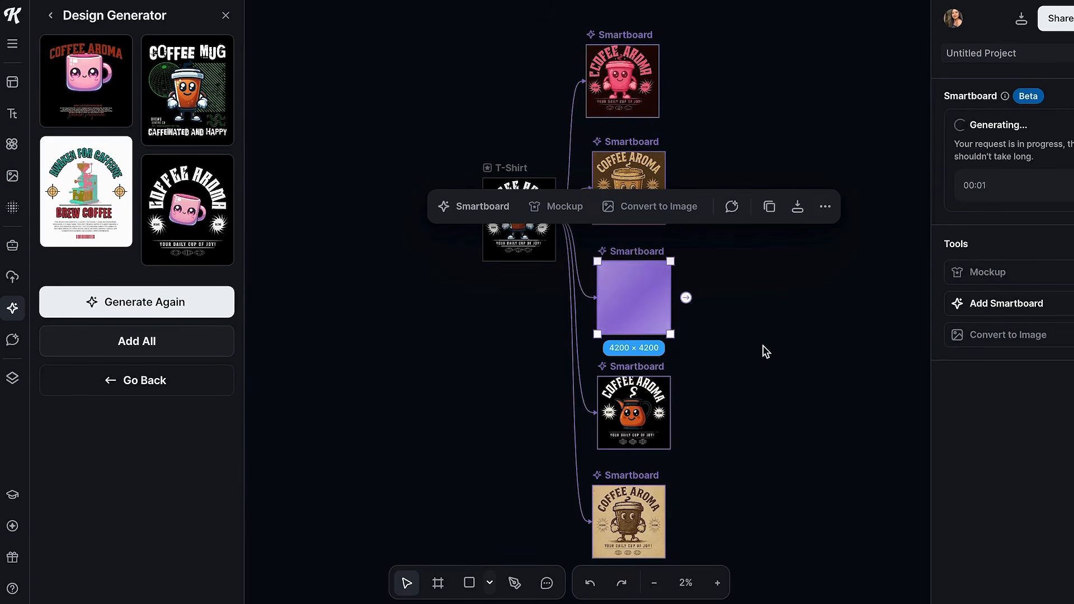
scroll(705, 334, "up", 1)
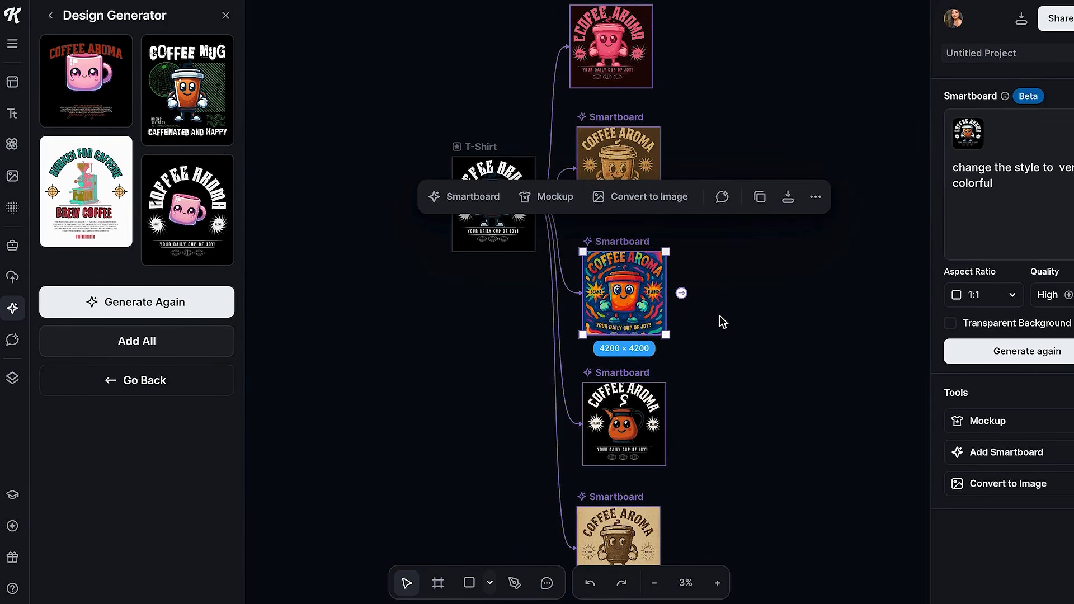
scroll(722, 321, "up", 5)
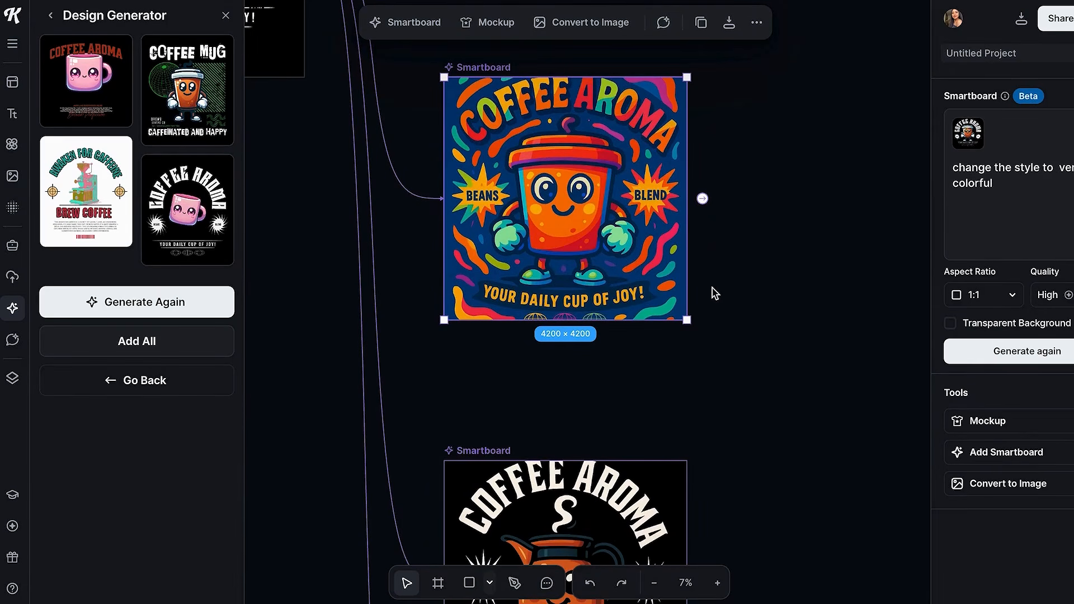
scroll(721, 293, "down", 1)
Choose PDF as the download format for the colorful Coffee Aroma Smartboard and close the download settings.
left_click(1021, 18)
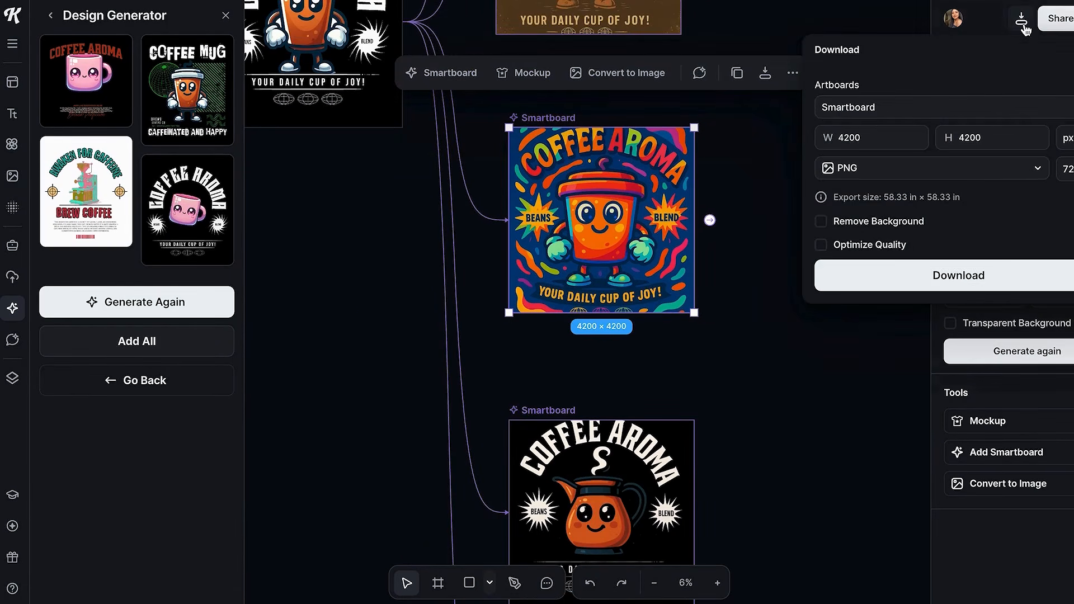
left_click(920, 170)
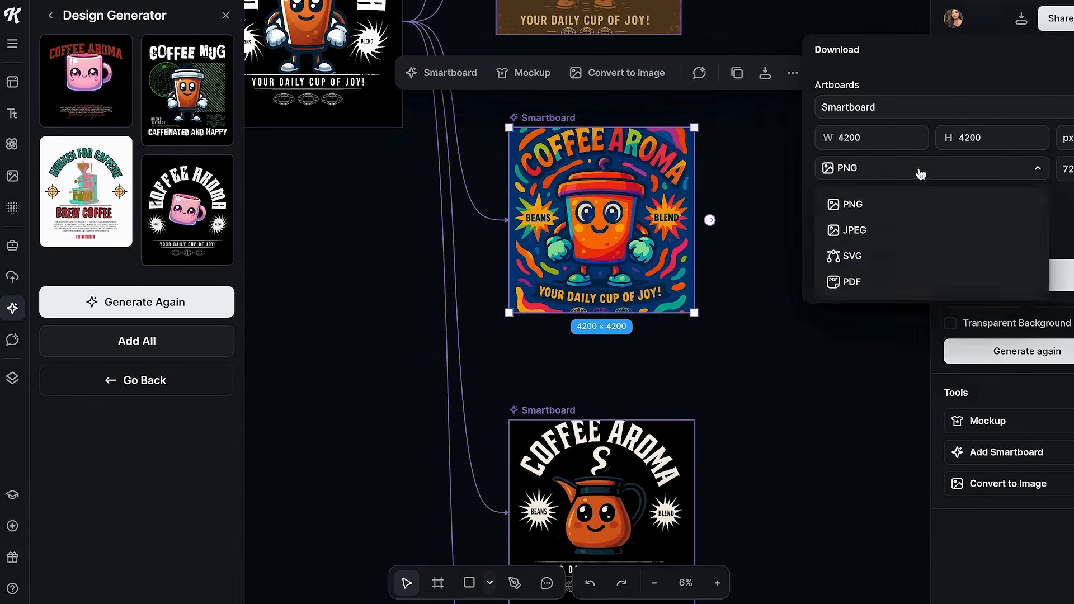
left_click(862, 286)
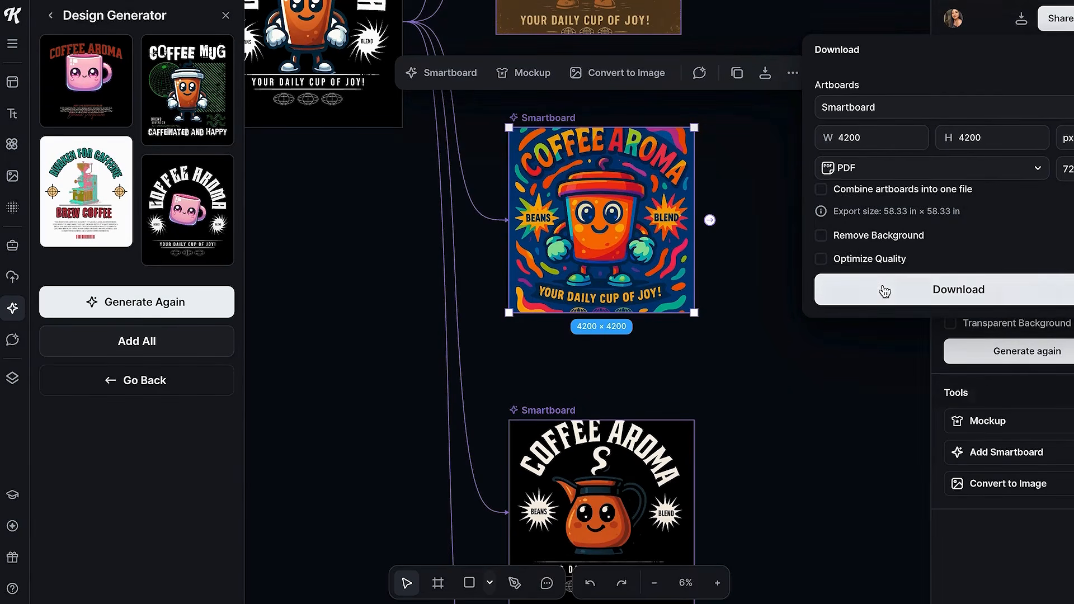
left_click(751, 247)
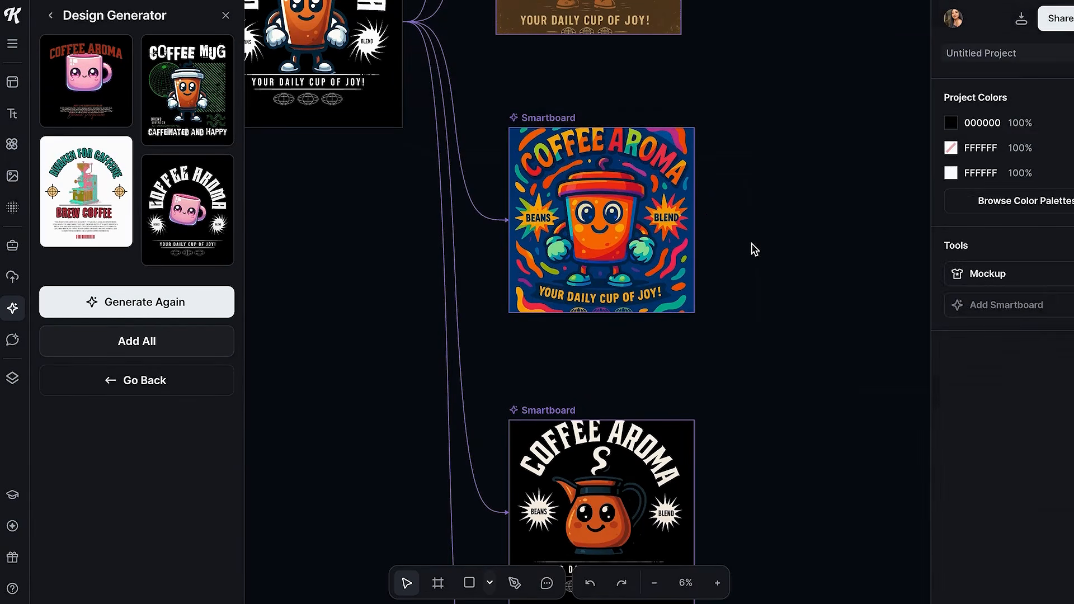